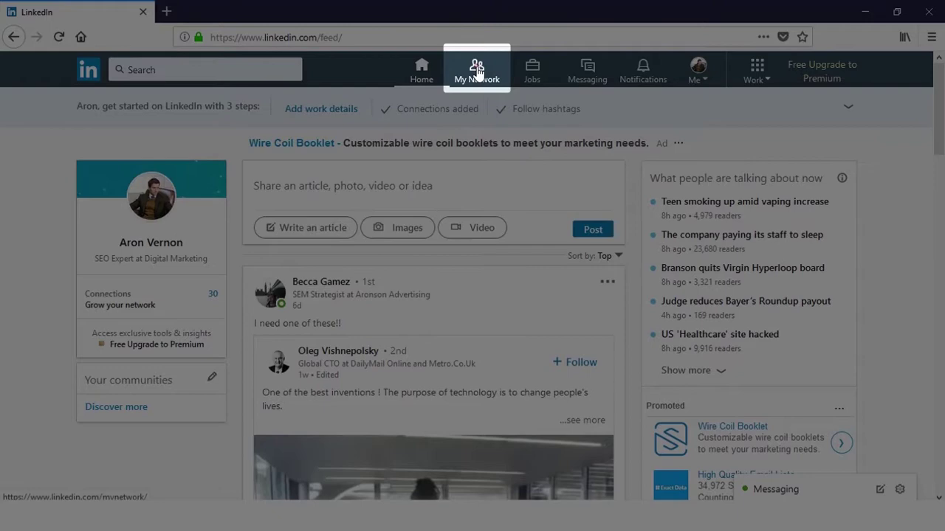
Step: Go from My Network through the connections list to the 'Manage synced and imported contacts' page
{"action": "left_click", "coordinate": [476, 72]}
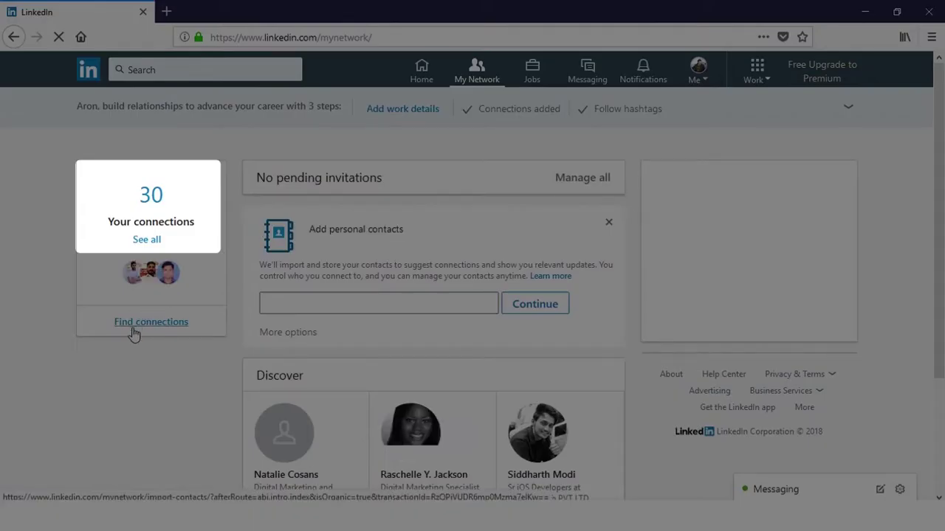
{"action": "left_click", "coordinate": [151, 197]}
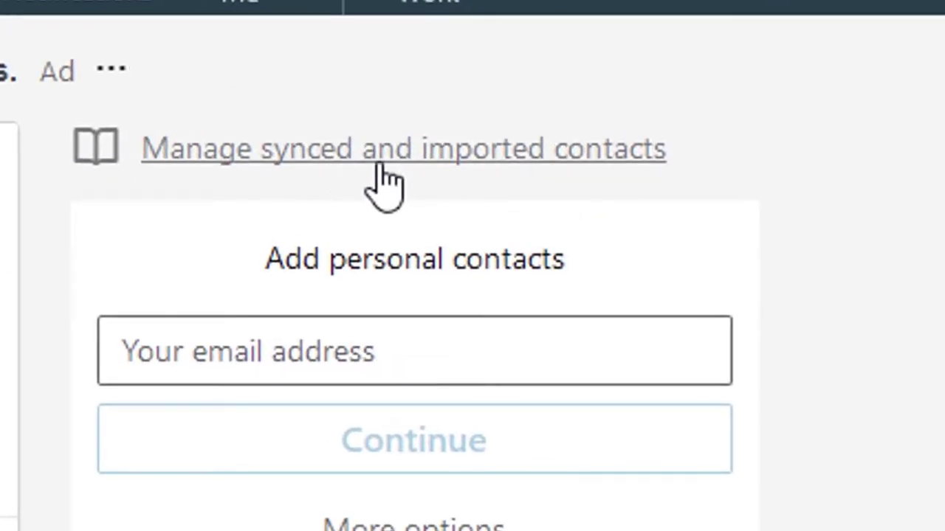
{"action": "left_click", "coordinate": [378, 152]}
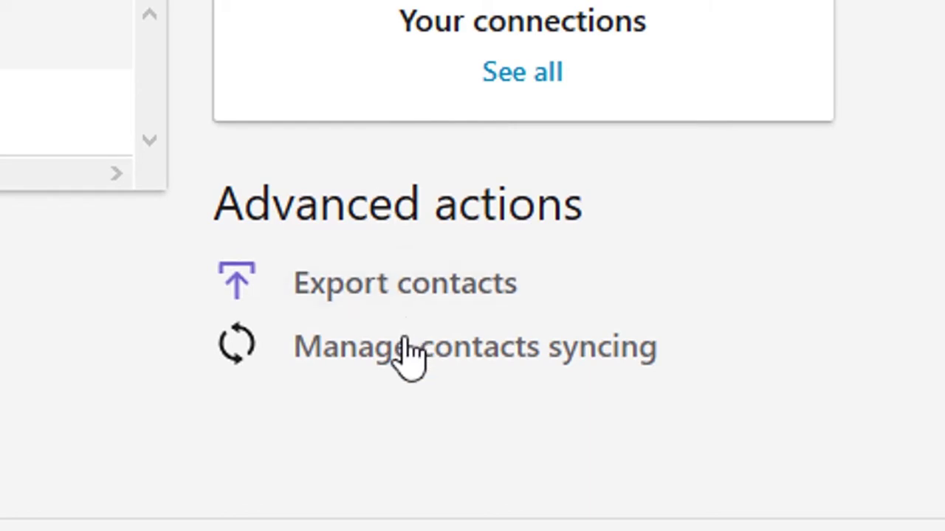
Step: Request an export archive containing only Connections, confirming with the account password
{"action": "left_click", "coordinate": [427, 294]}
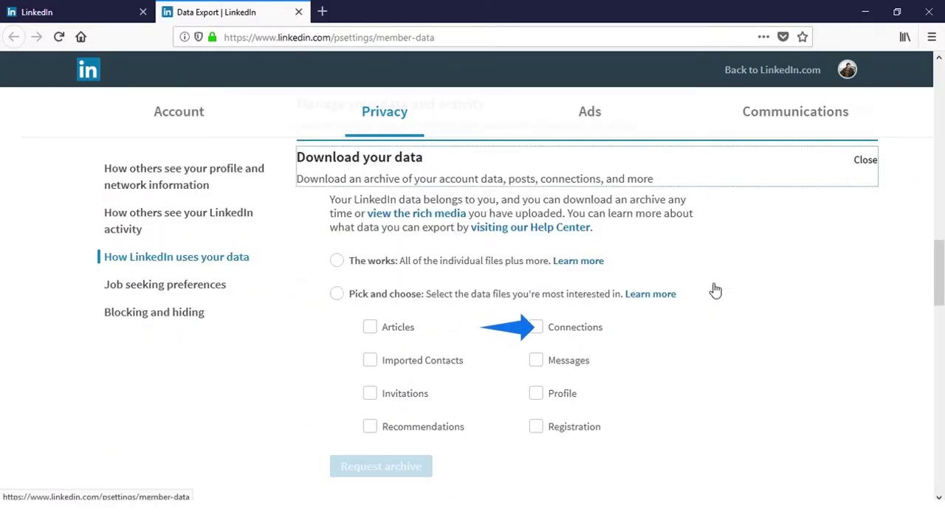
{"action": "left_click", "coordinate": [337, 295]}
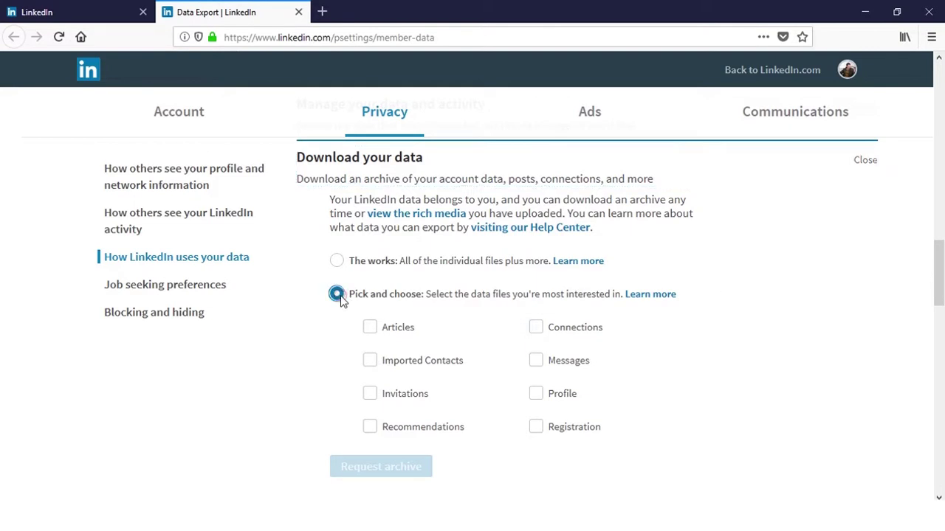
{"action": "left_click", "coordinate": [535, 330]}
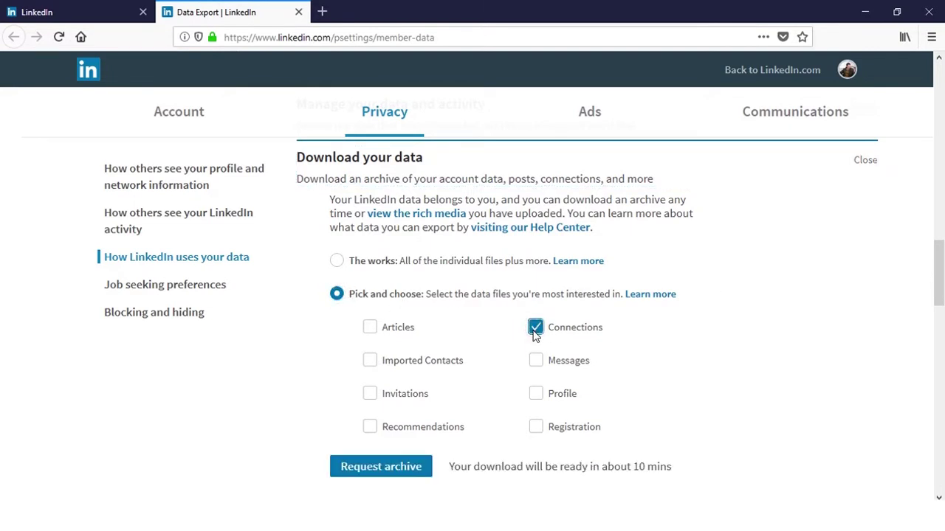
{"action": "scroll", "coordinate": [535, 334], "scroll_direction": "down", "scroll_amount": 3}
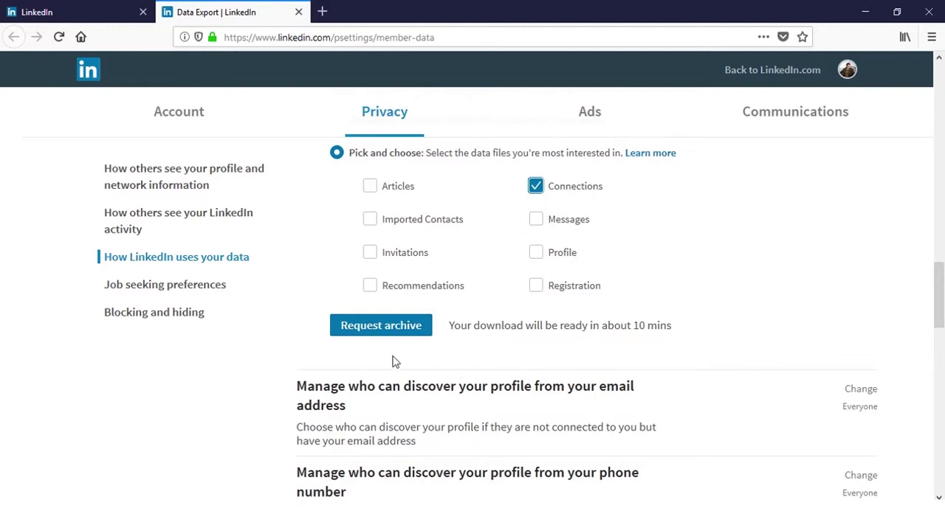
{"action": "left_click", "coordinate": [397, 330]}
{"action": "type", "text": "**********"}
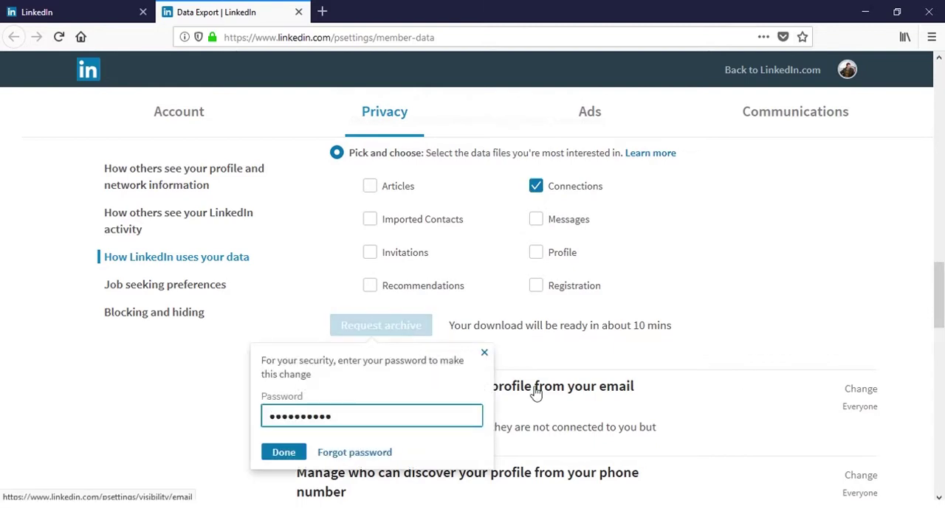
{"action": "left_click", "coordinate": [288, 452]}
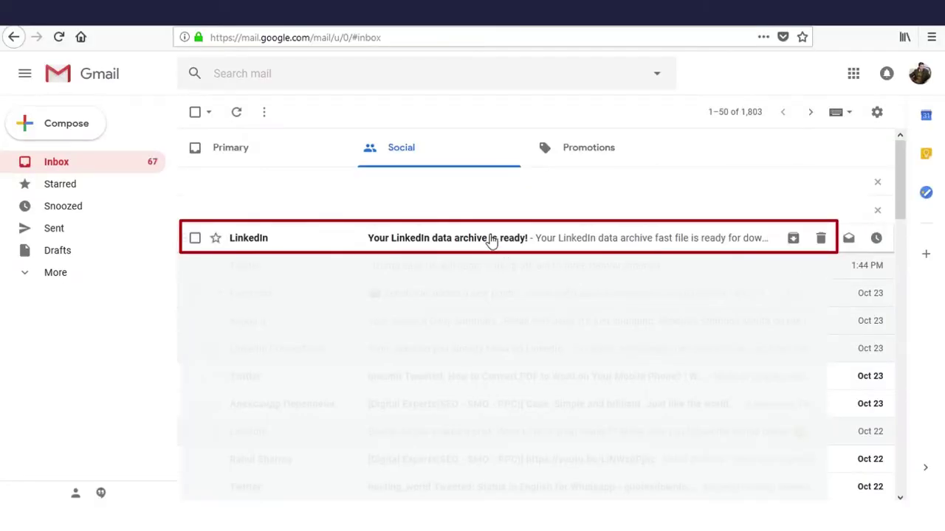
Step: Open the 'Your LinkedIn data archive is ready!' email and follow its download link
{"action": "left_click", "coordinate": [495, 242]}
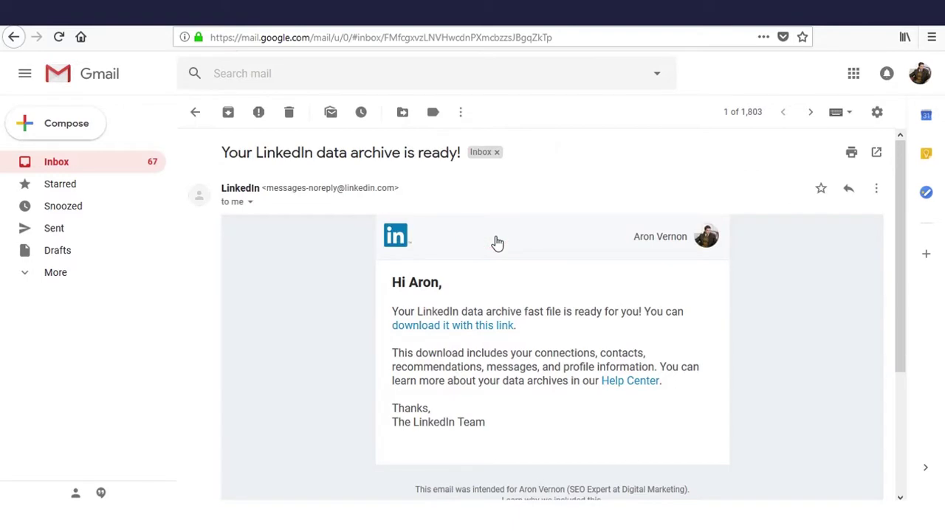
{"action": "left_click", "coordinate": [475, 332]}
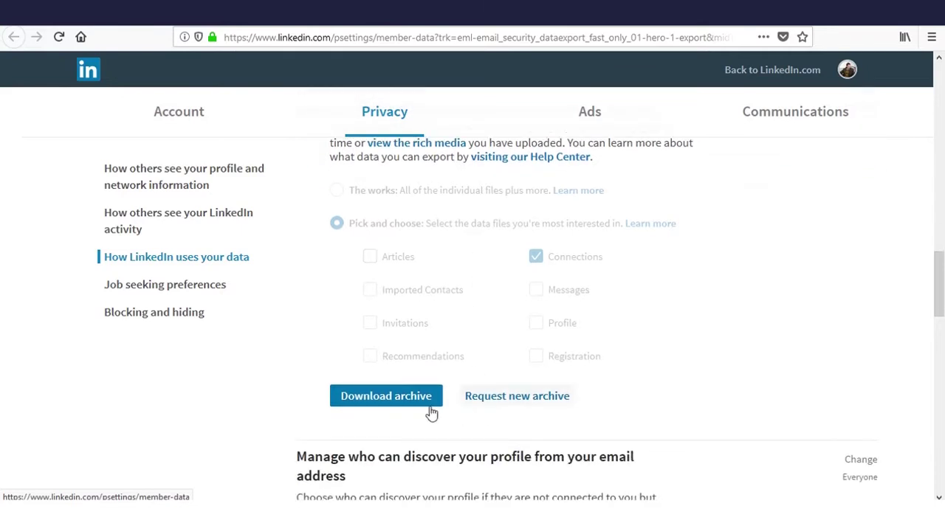
Step: Save Basic_LinkedInDataExport_10-23-2018.zip to disk and show it in its folder
{"action": "left_click", "coordinate": [390, 406]}
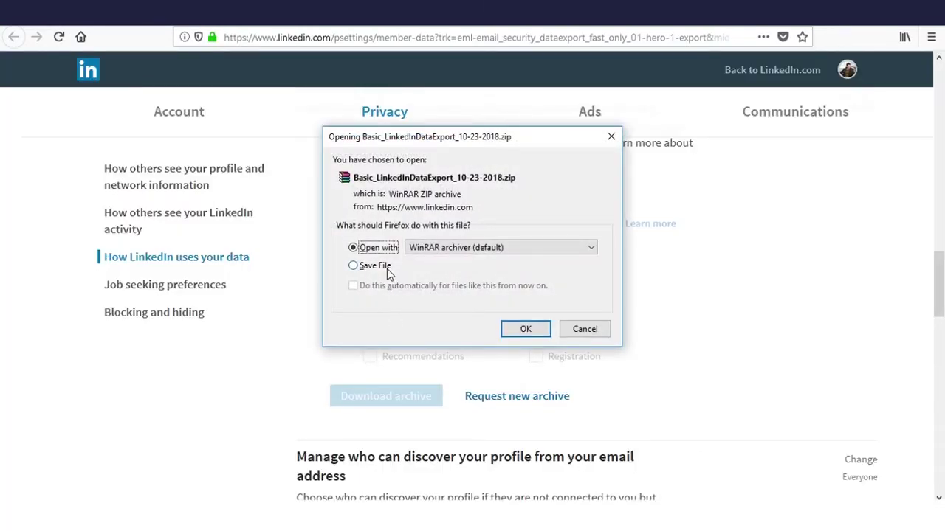
{"action": "left_click", "coordinate": [387, 267]}
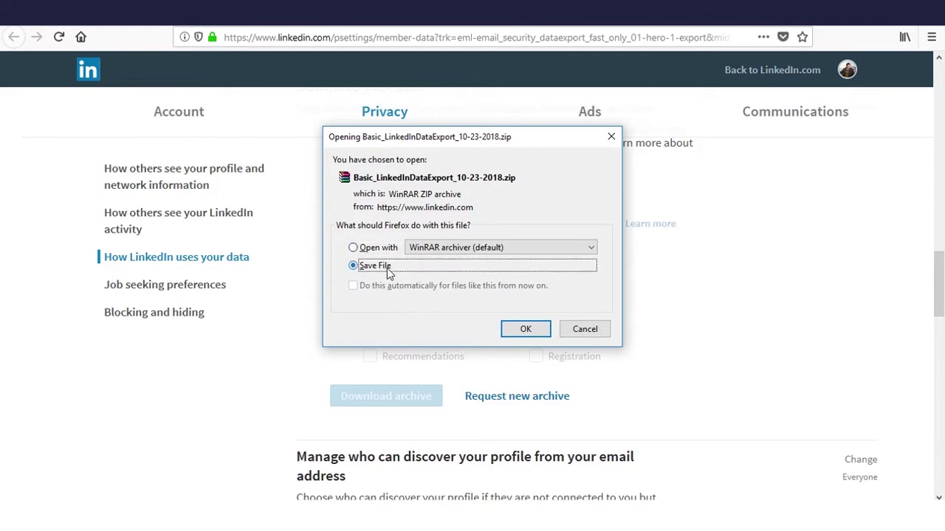
{"action": "left_click", "coordinate": [525, 331]}
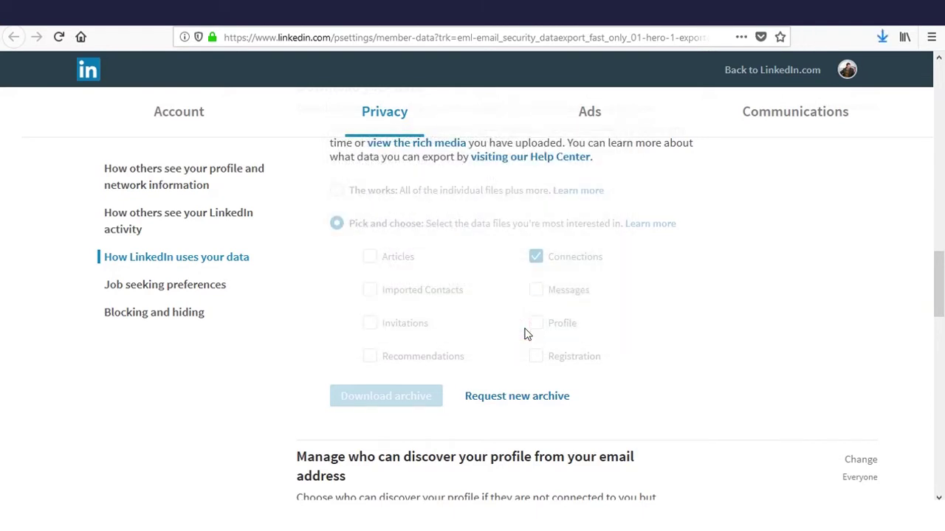
{"action": "left_click", "coordinate": [886, 33]}
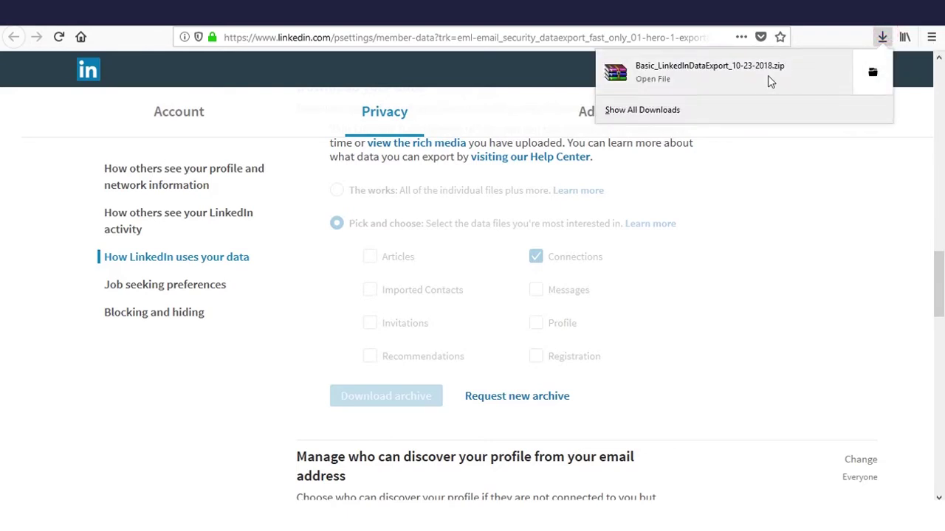
{"action": "left_click", "coordinate": [874, 87]}
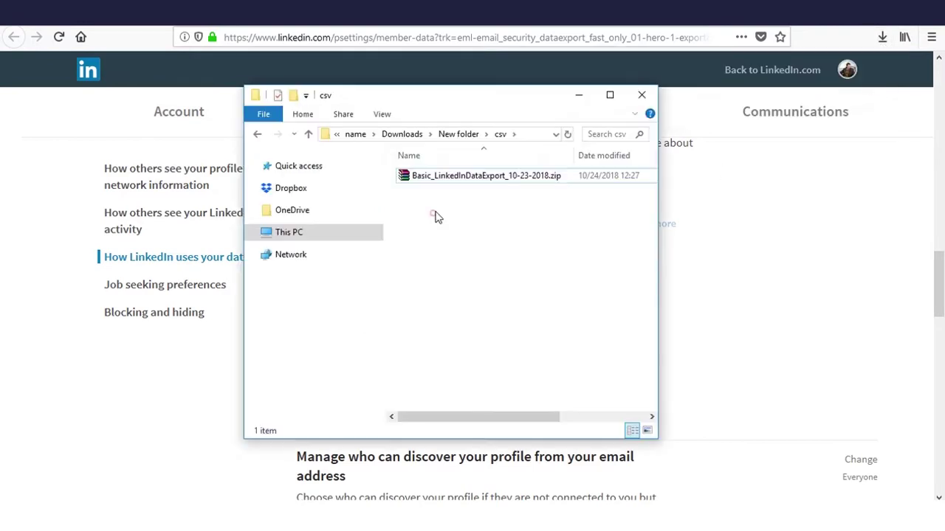
Step: Extract the export zip here and select the extracted Connections.csv
{"action": "right_click", "coordinate": [467, 178]}
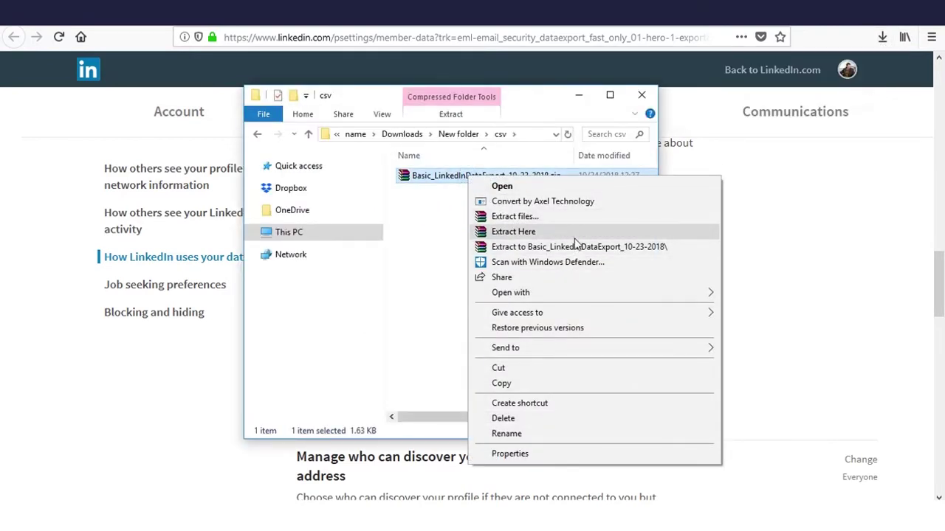
{"action": "left_click", "coordinate": [574, 233]}
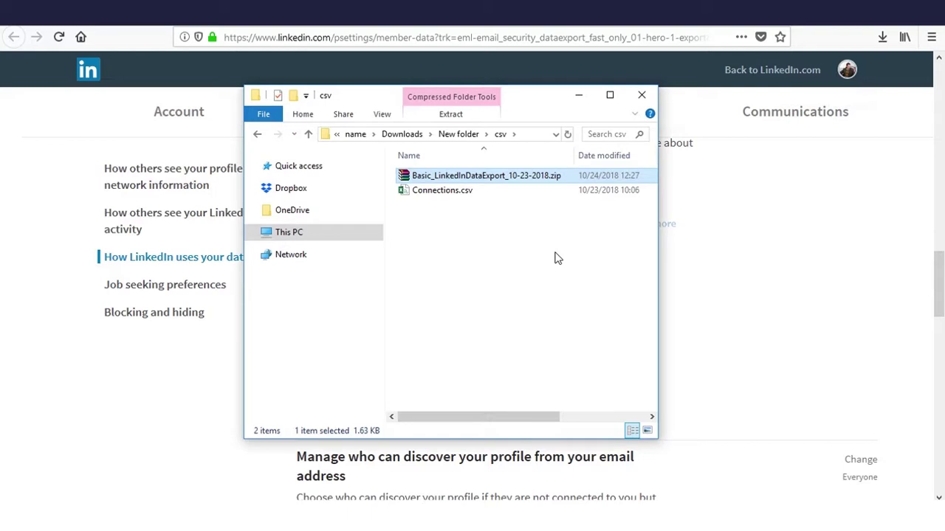
{"action": "left_click", "coordinate": [558, 257]}
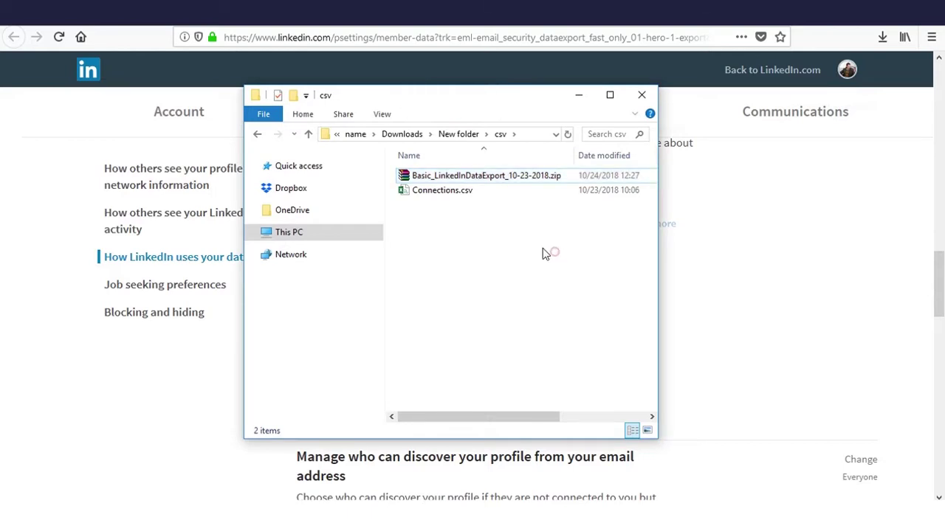
{"action": "left_click", "coordinate": [449, 192]}
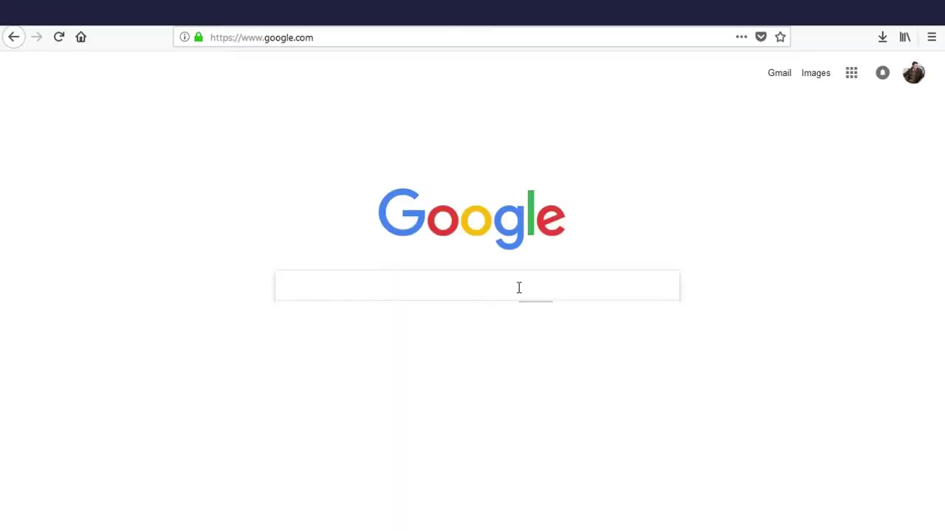
Step: Search Google for 'recoverytools csv converter' and open the CSV Contacts Converter result
{"action": "type", "text": "recoverytoo"}
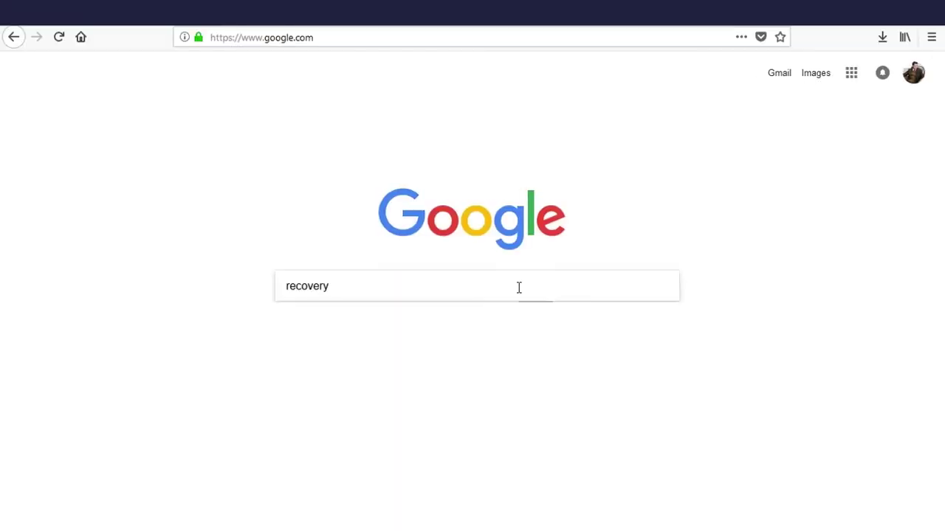
{"action": "type", "text": "ls cs"}
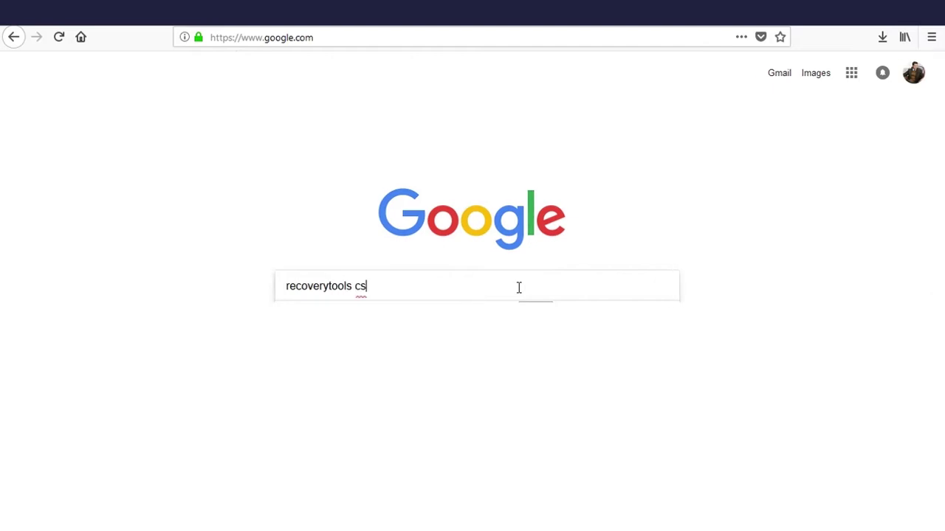
{"action": "type", "text": "v converter"}
{"action": "key", "text": "Return"}
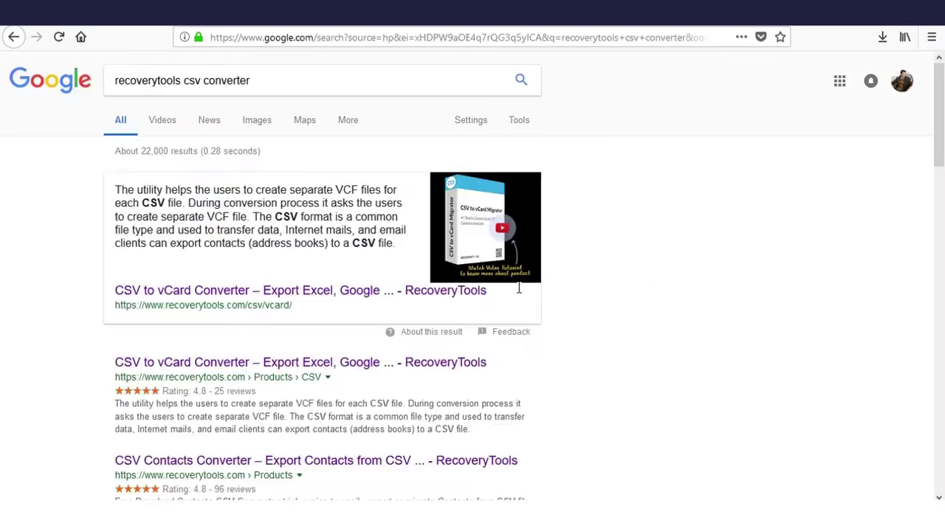
{"action": "scroll", "coordinate": [519, 288], "scroll_direction": "down", "scroll_amount": 2}
{"action": "scroll", "coordinate": [518, 287], "scroll_direction": "down", "scroll_amount": 2}
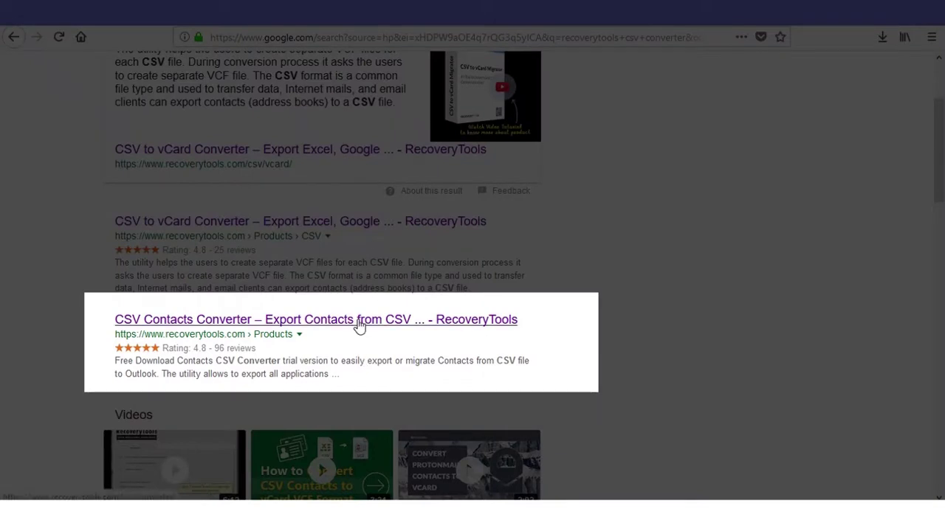
{"action": "left_click", "coordinate": [359, 323]}
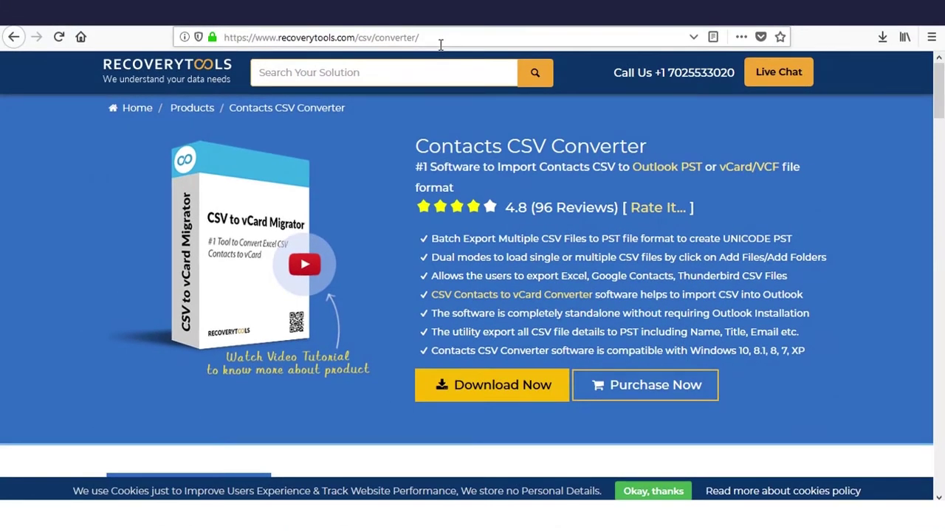
Step: Download the setup-contacts-csv-converter.exe installer and run it
{"action": "left_click", "coordinate": [533, 398]}
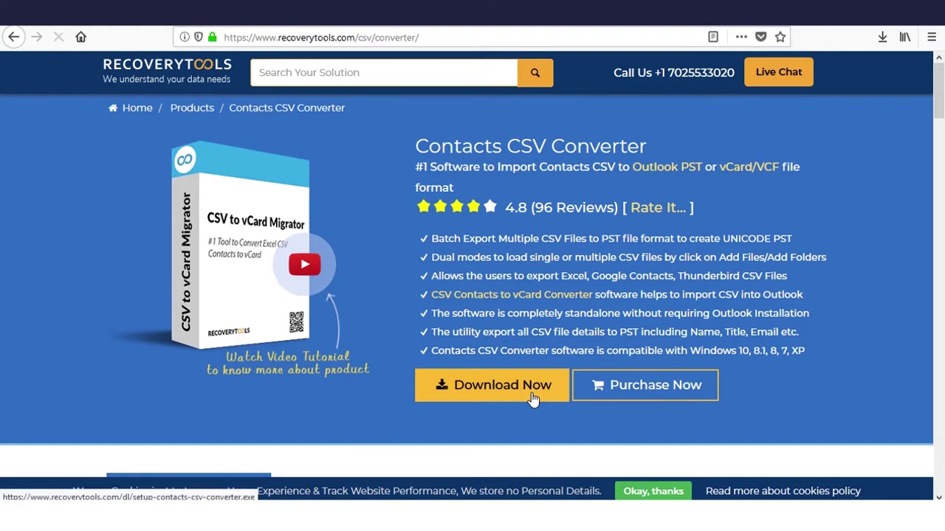
{"action": "left_click", "coordinate": [527, 244]}
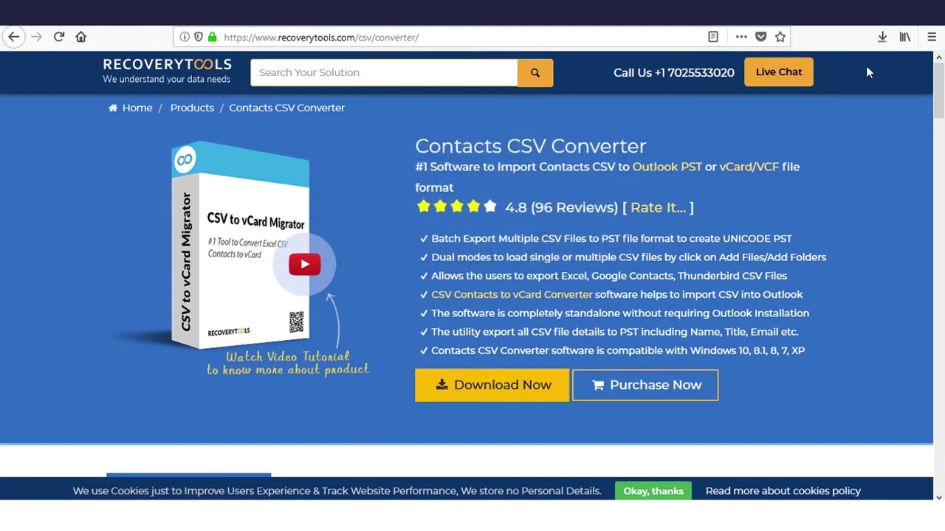
{"action": "left_click", "coordinate": [882, 37]}
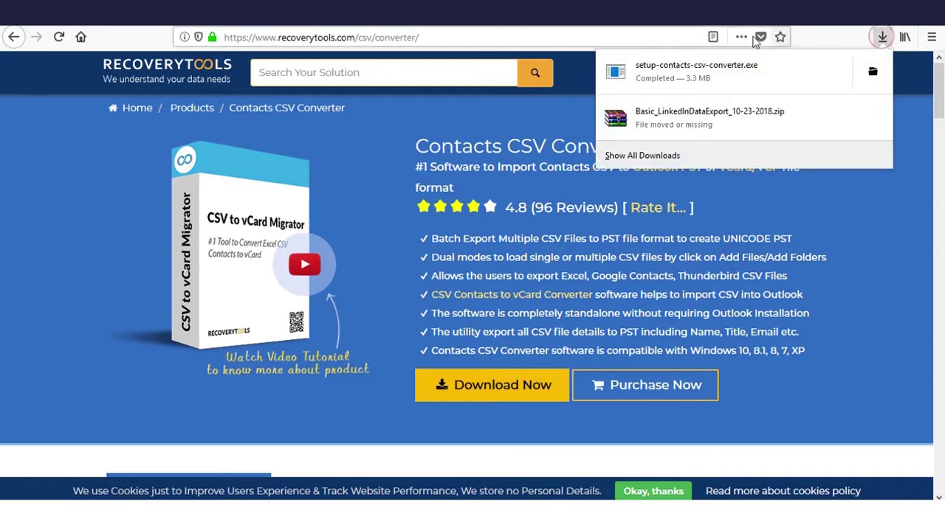
{"action": "left_click", "coordinate": [726, 77]}
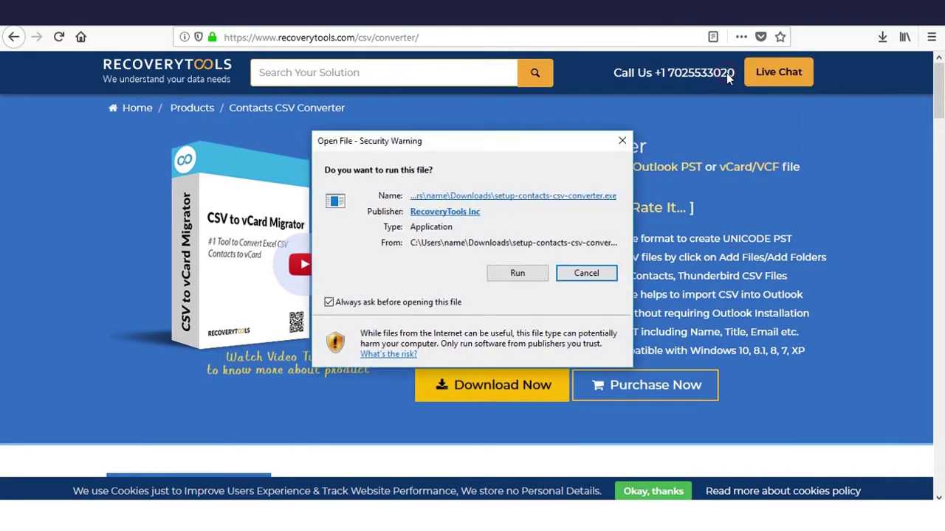
{"action": "left_click", "coordinate": [514, 270]}
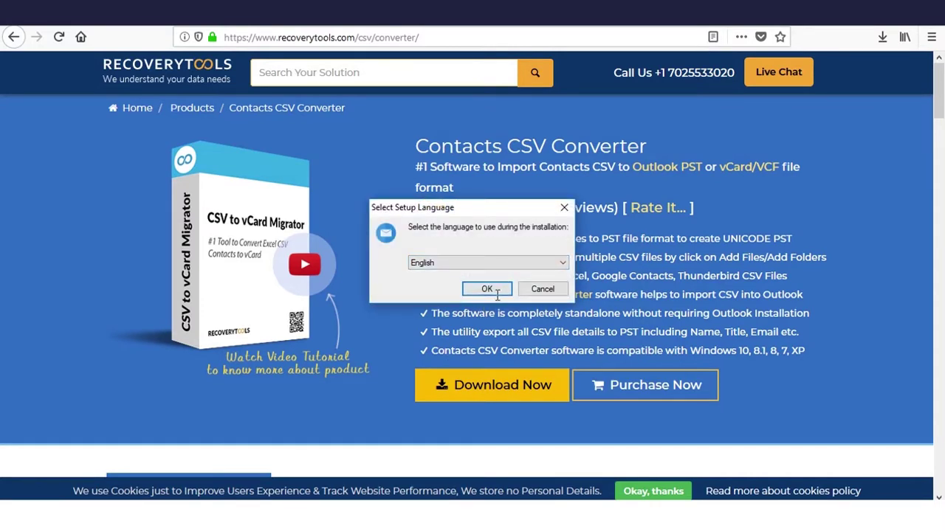
Step: Install in English, accepting the licence and keeping the default folder, then finish setup
{"action": "left_click", "coordinate": [487, 290]}
{"action": "left_click", "coordinate": [550, 369]}
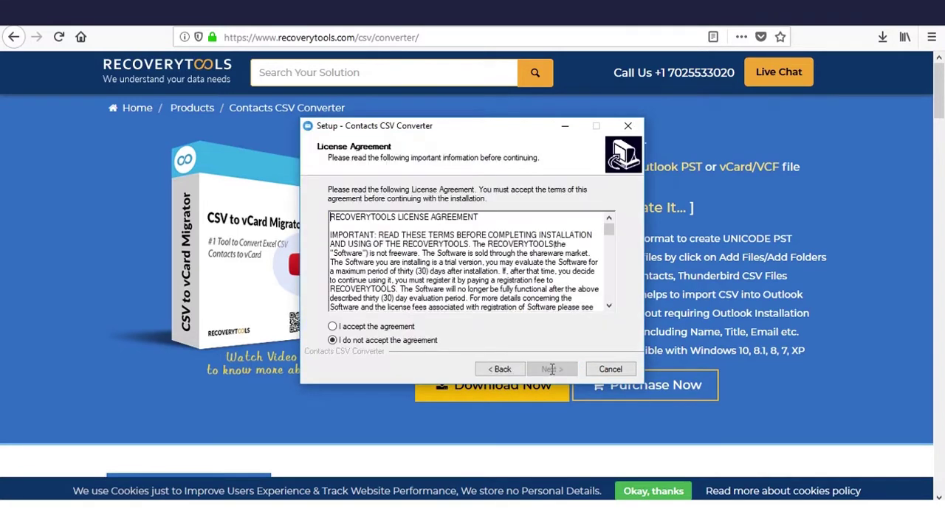
{"action": "left_click", "coordinate": [359, 326]}
{"action": "left_click", "coordinate": [548, 369]}
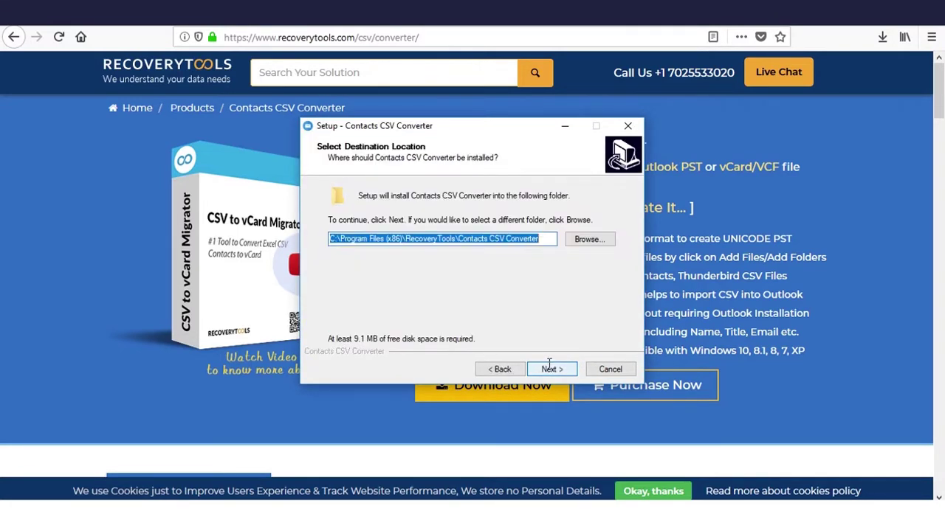
{"action": "left_click", "coordinate": [550, 367]}
{"action": "left_click", "coordinate": [550, 368]}
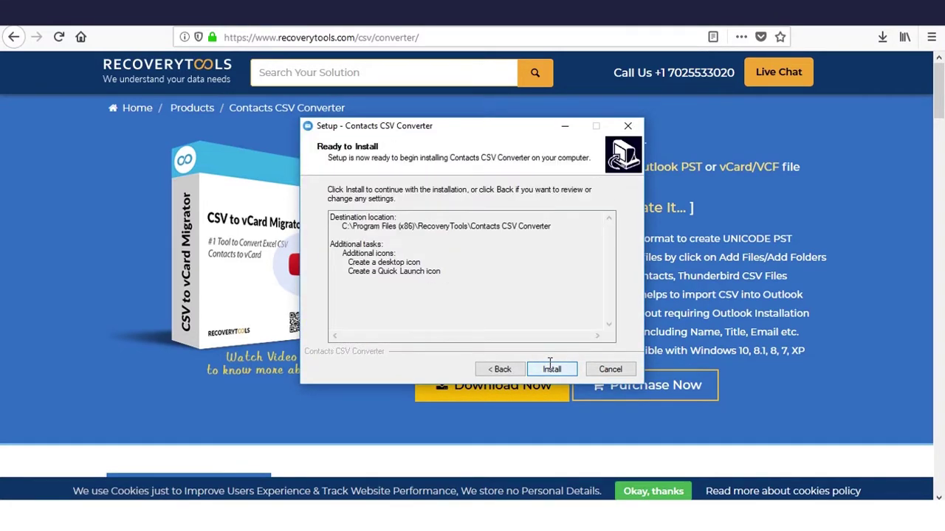
{"action": "left_click", "coordinate": [551, 367]}
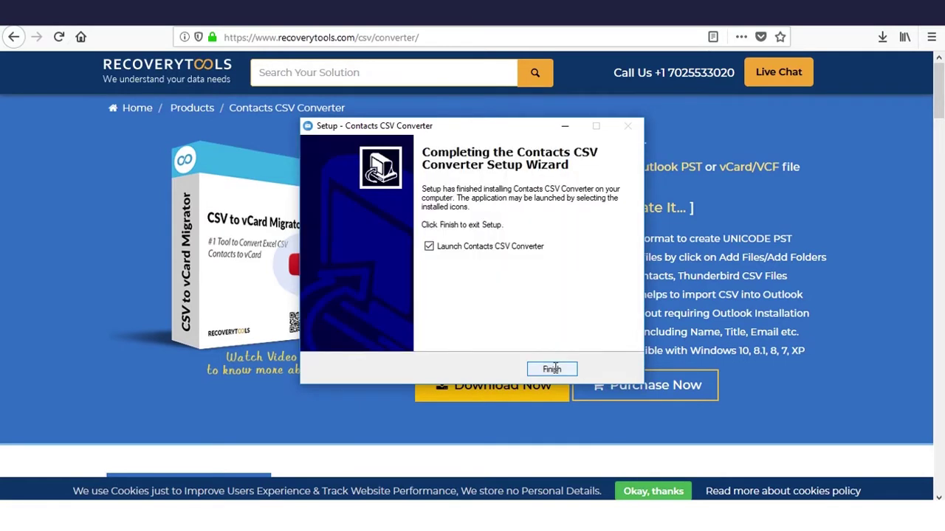
{"action": "left_click", "coordinate": [552, 369]}
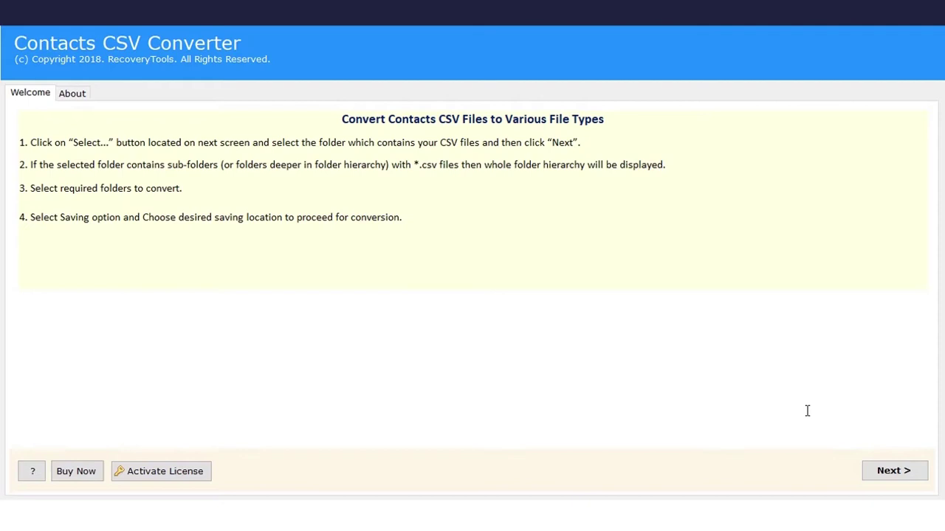
Step: Load Connections.csv from the csv folder and advance to the Saving Options page
{"action": "left_click", "coordinate": [891, 471]}
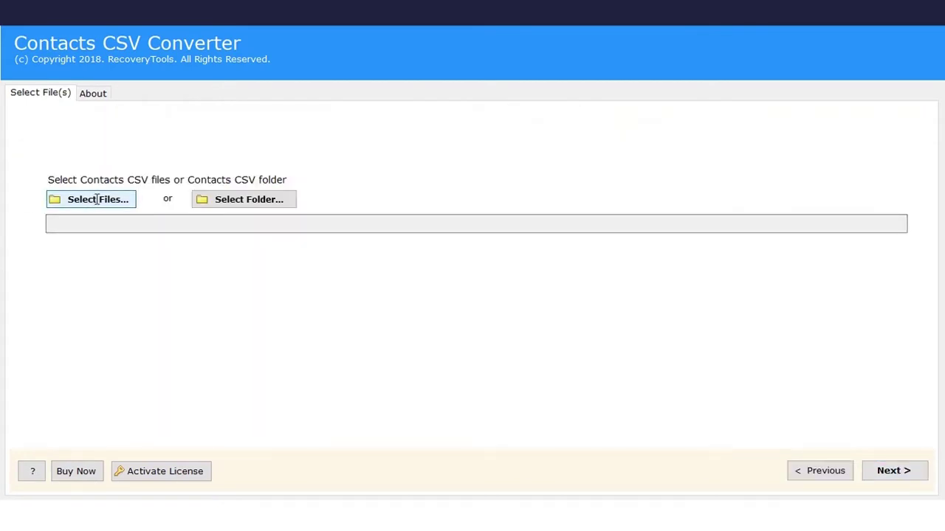
{"action": "left_click", "coordinate": [96, 199]}
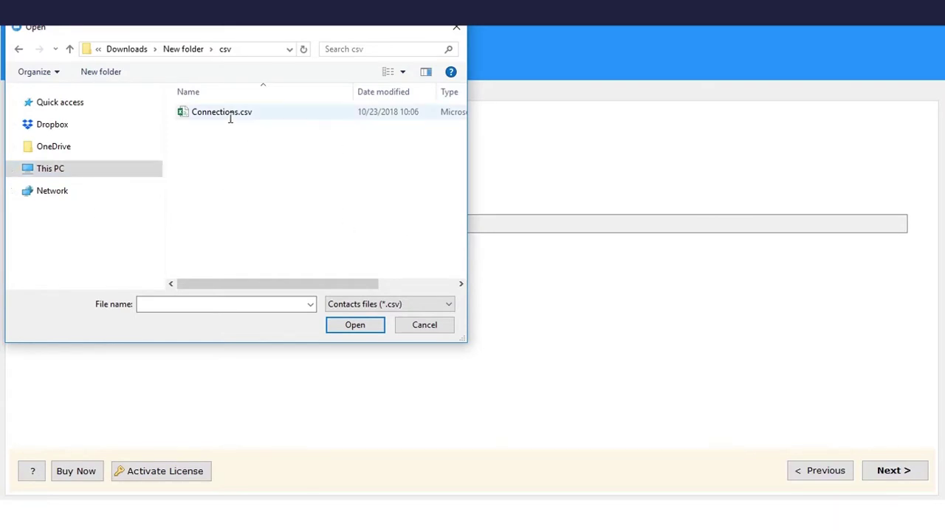
{"action": "left_click", "coordinate": [231, 116]}
{"action": "left_click", "coordinate": [347, 325]}
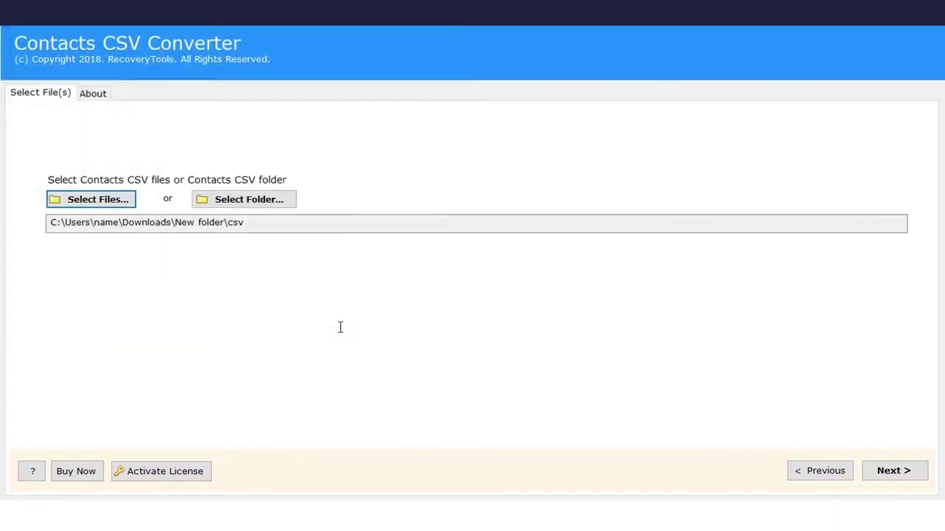
{"action": "left_click", "coordinate": [893, 470]}
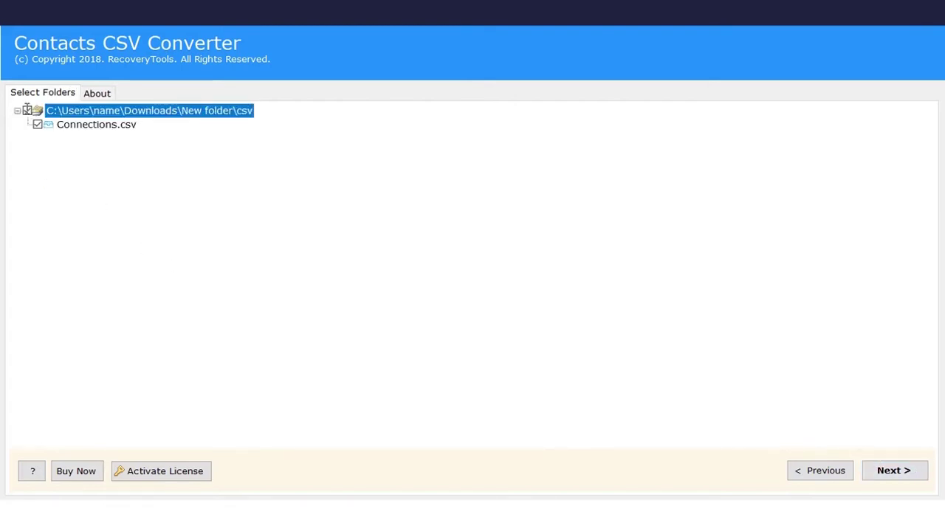
{"action": "left_click", "coordinate": [894, 470]}
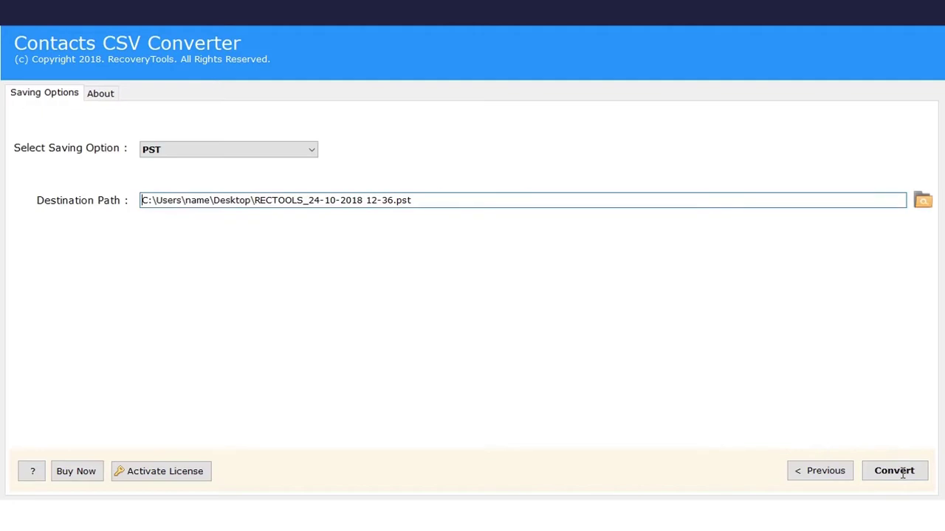
Step: Keep PST output and set the destination file name to LinkedIn Contacts.pst
{"action": "left_click", "coordinate": [298, 148]}
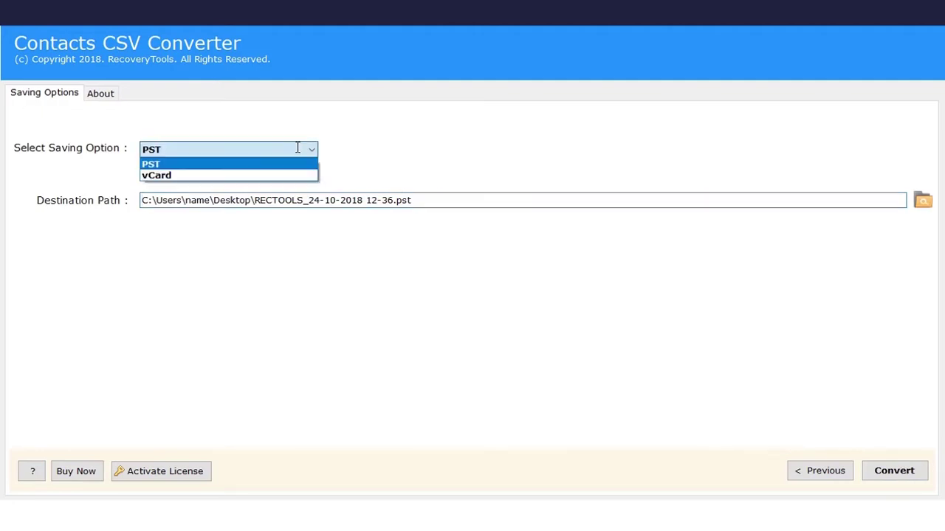
{"action": "left_click", "coordinate": [273, 163]}
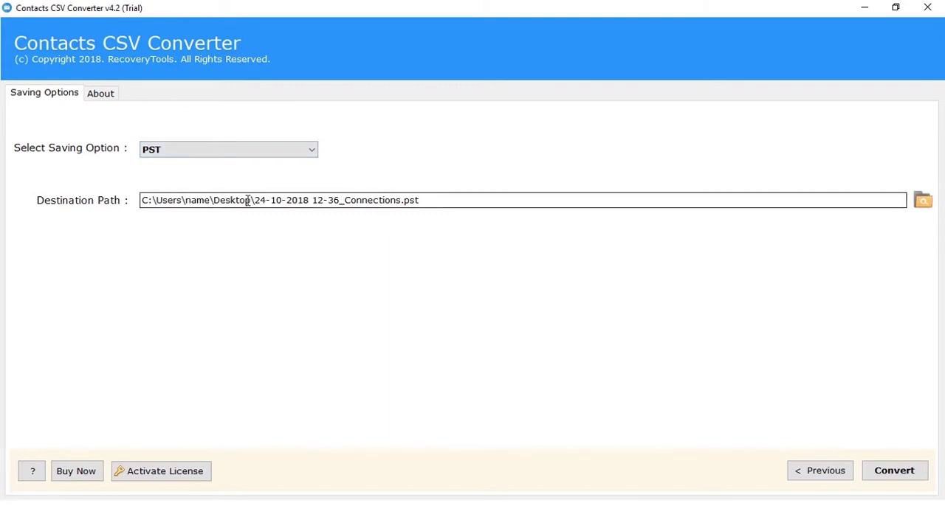
{"action": "left_click", "coordinate": [922, 200]}
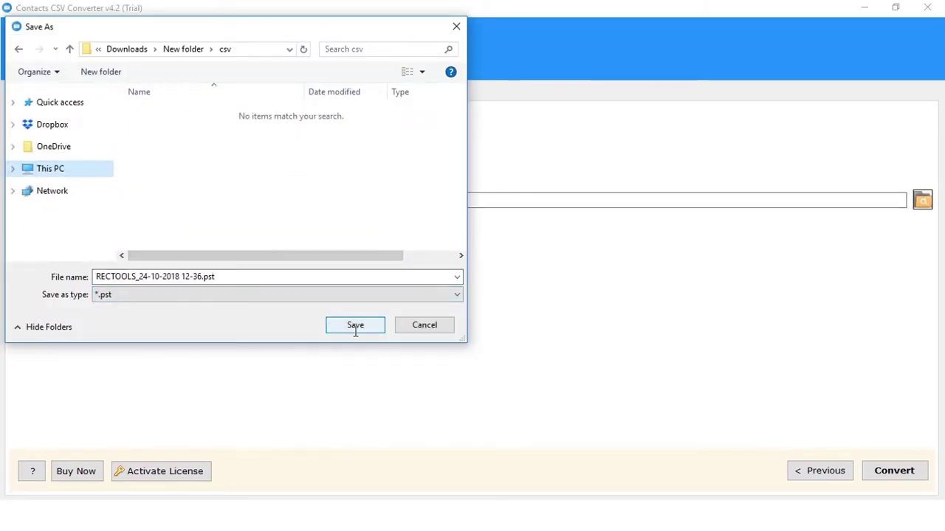
{"action": "left_click", "coordinate": [201, 275]}
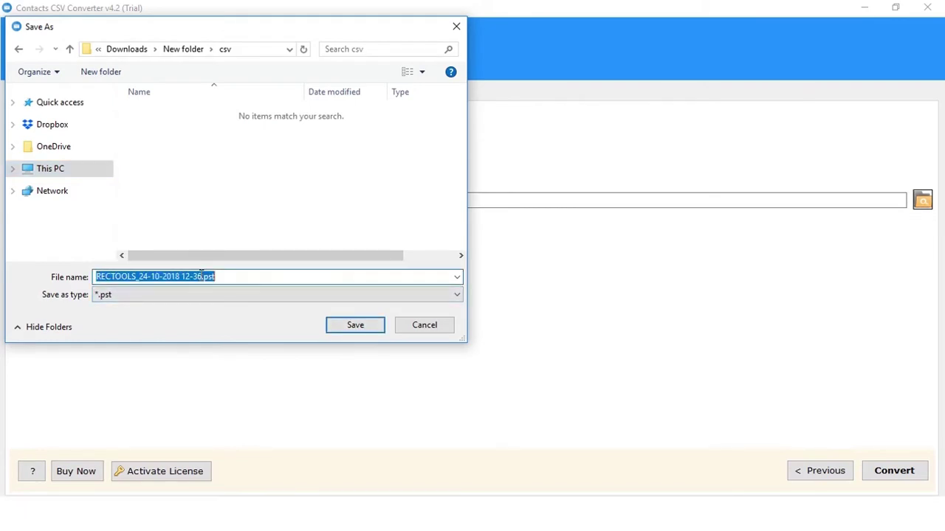
{"action": "left_click_drag", "start_coordinate": [201, 275], "coordinate": [52, 283]}
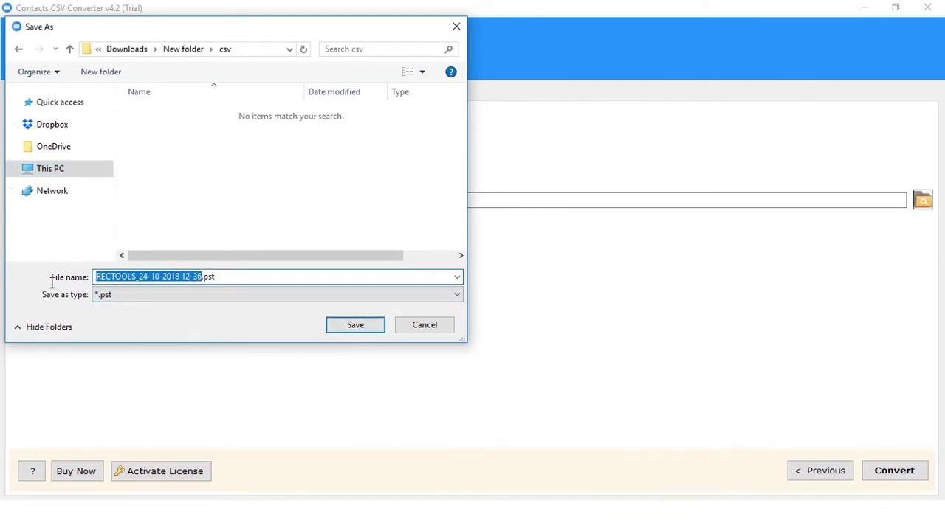
{"action": "type", "text": "Linked"}
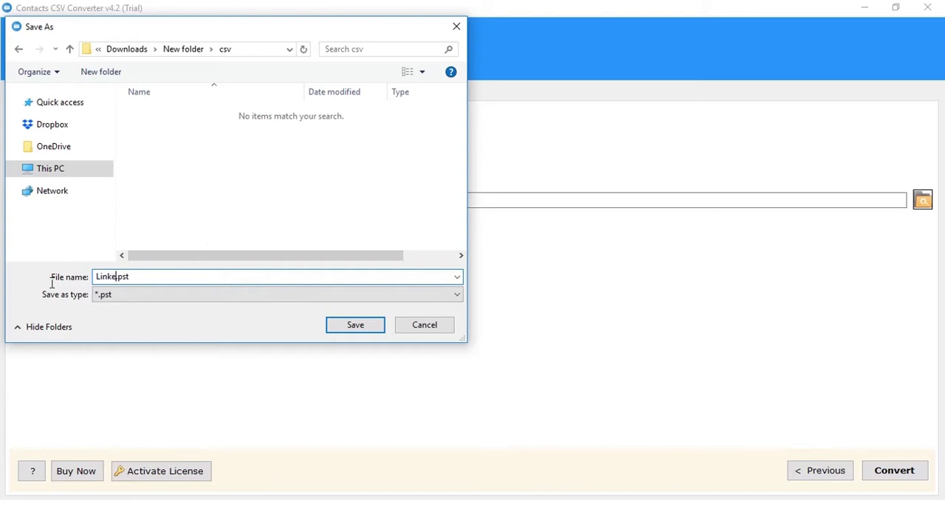
{"action": "type", "text": "In Contacts"}
{"action": "left_click", "coordinate": [360, 324]}
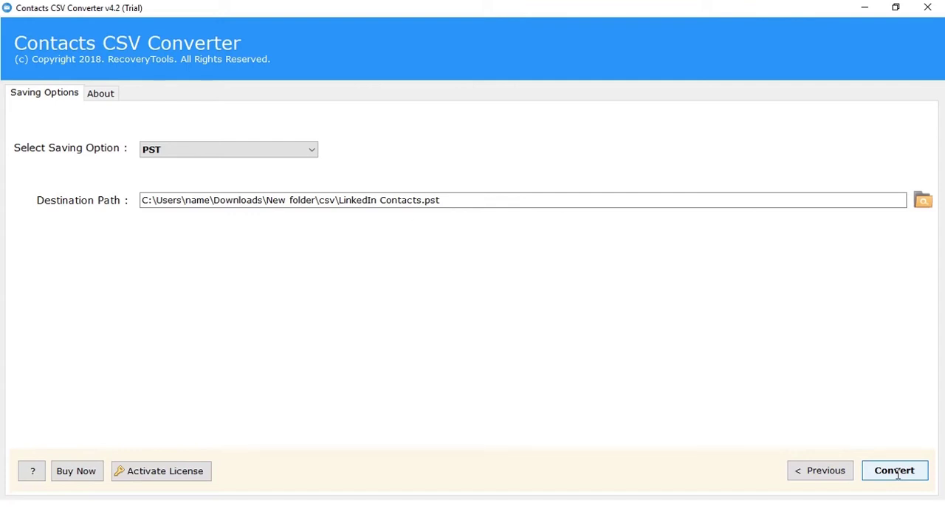
Step: Convert to LinkedIn Contacts.pst, dismiss the completion and trial notices, and select the new file
{"action": "left_click", "coordinate": [898, 476]}
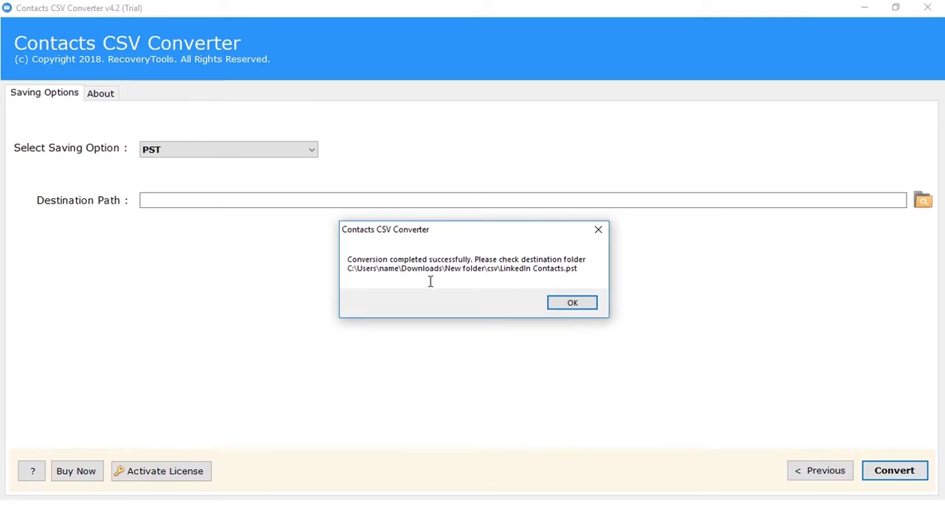
{"action": "left_click", "coordinate": [567, 300]}
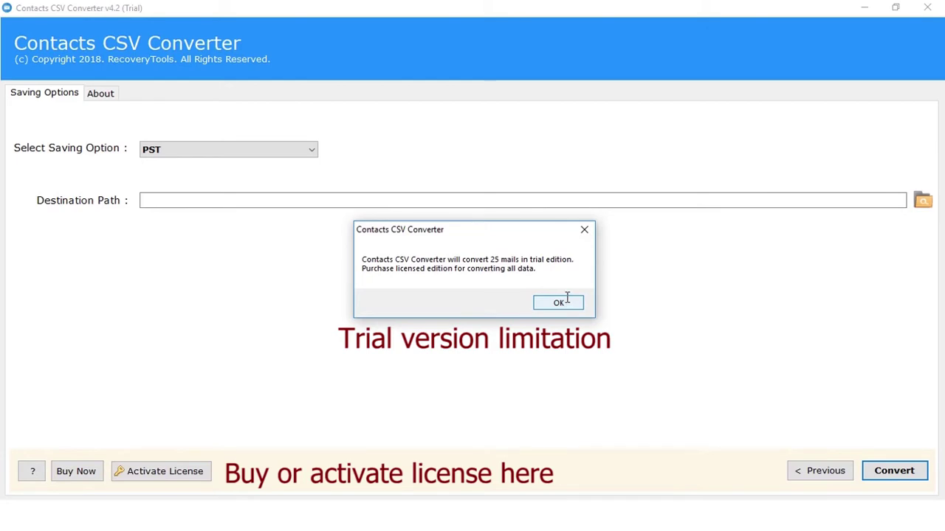
{"action": "left_click", "coordinate": [567, 299]}
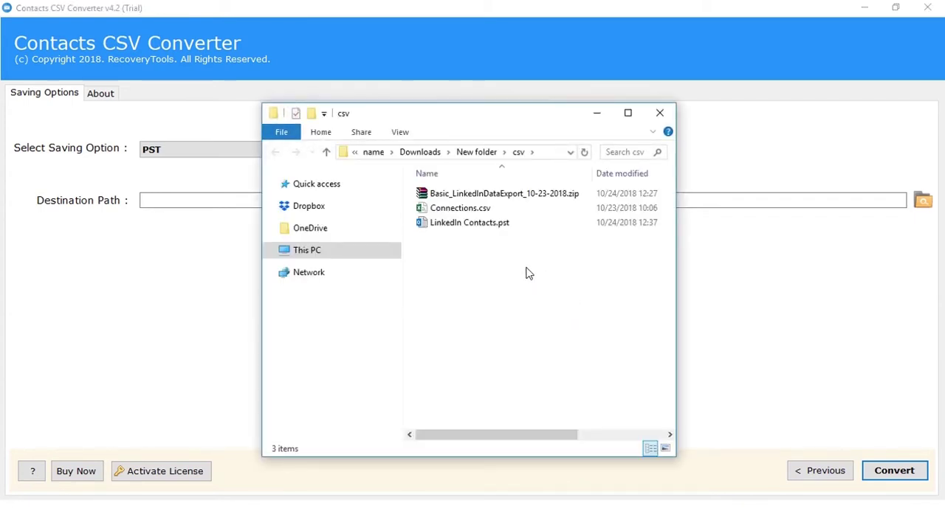
{"action": "left_click", "coordinate": [480, 227]}
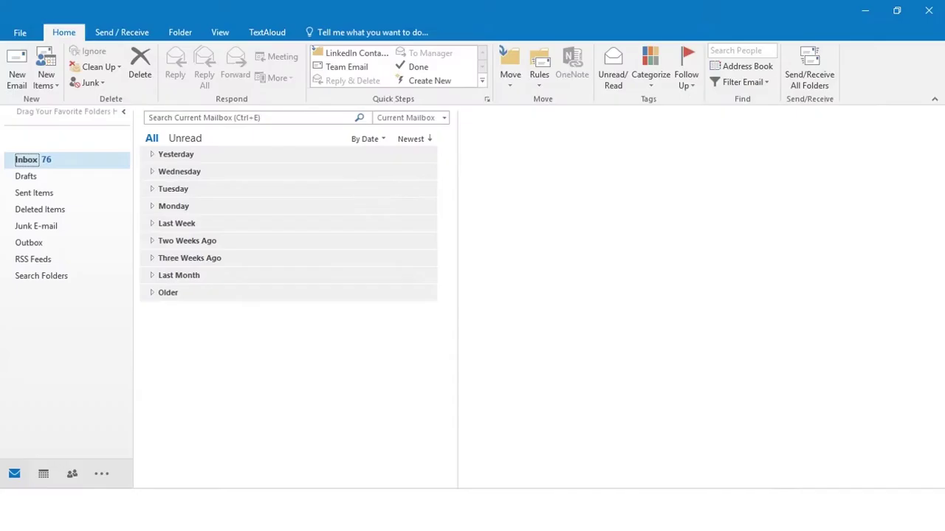
Step: Open LinkedIn Contacts.pst through Open & Export > Open Outlook Data File
{"action": "left_click", "coordinate": [20, 33]}
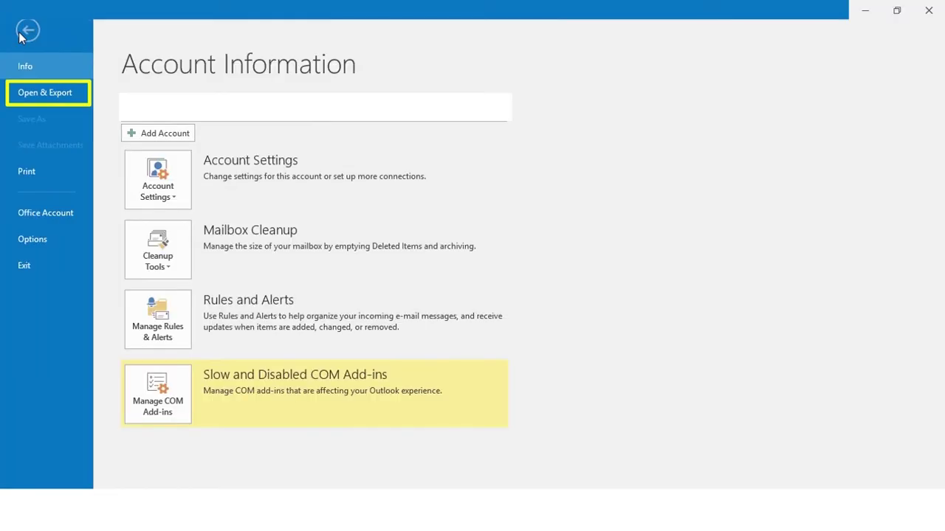
{"action": "left_click", "coordinate": [38, 99]}
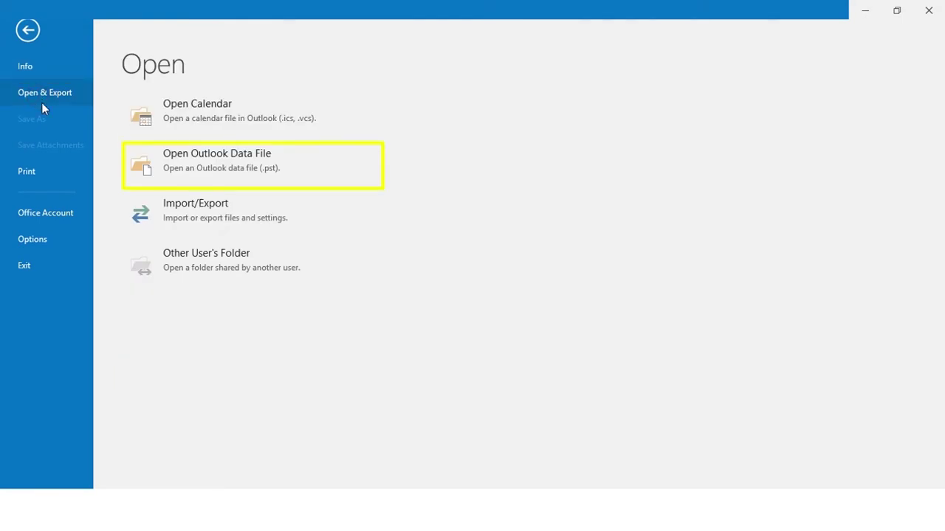
{"action": "left_click", "coordinate": [263, 173]}
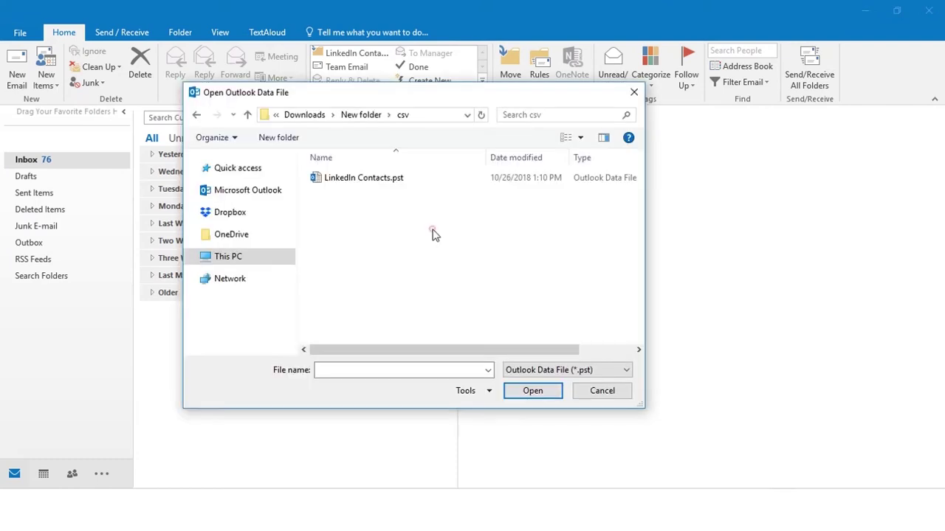
{"action": "left_click", "coordinate": [355, 179]}
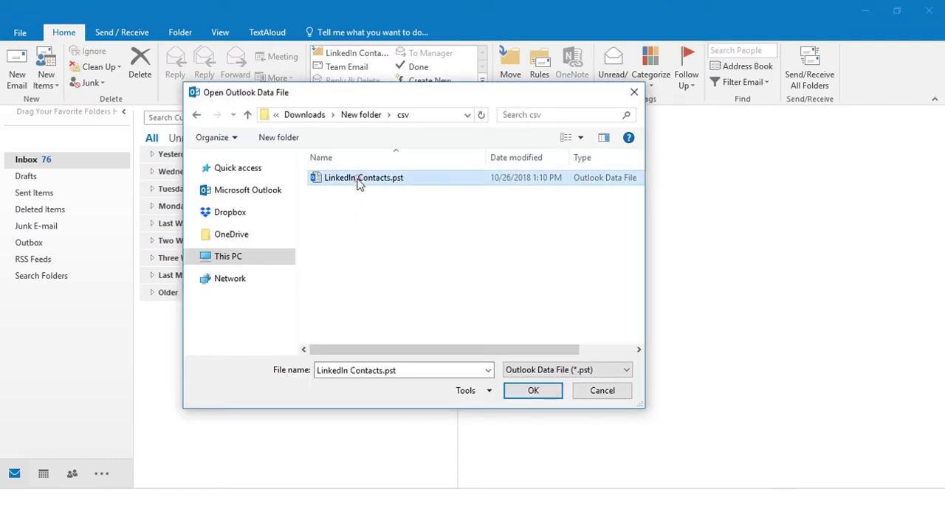
{"action": "left_click", "coordinate": [528, 392]}
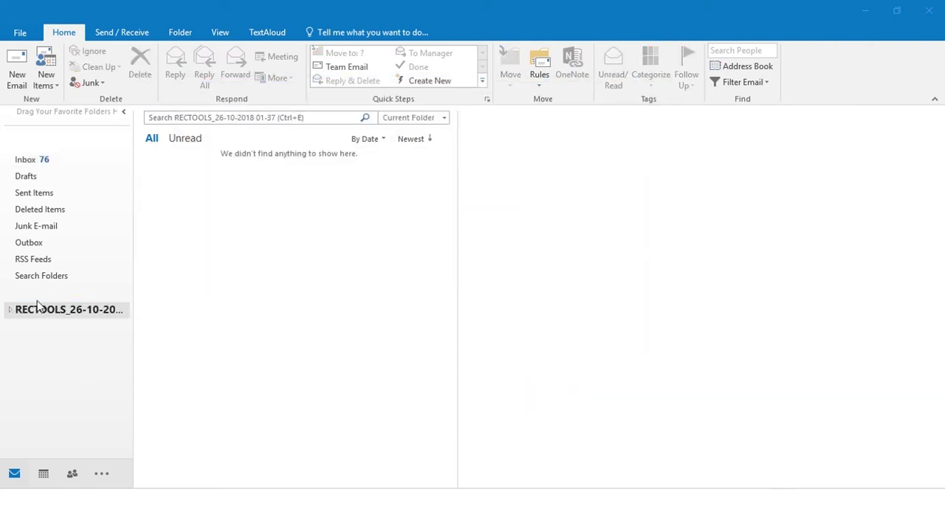
Step: Expand the new RECTOOLS data file and browse the 25 Connections.csv contacts in People view
{"action": "left_click", "coordinate": [11, 310]}
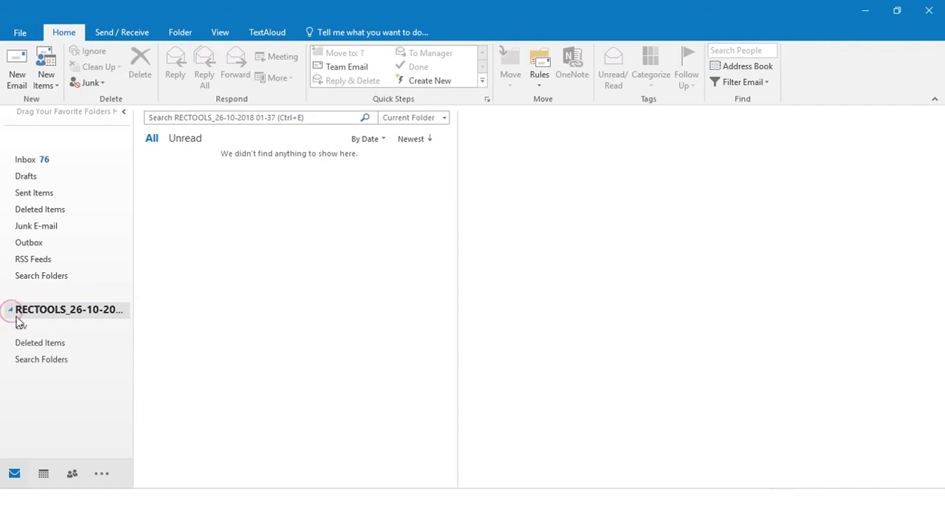
{"action": "left_click", "coordinate": [73, 476]}
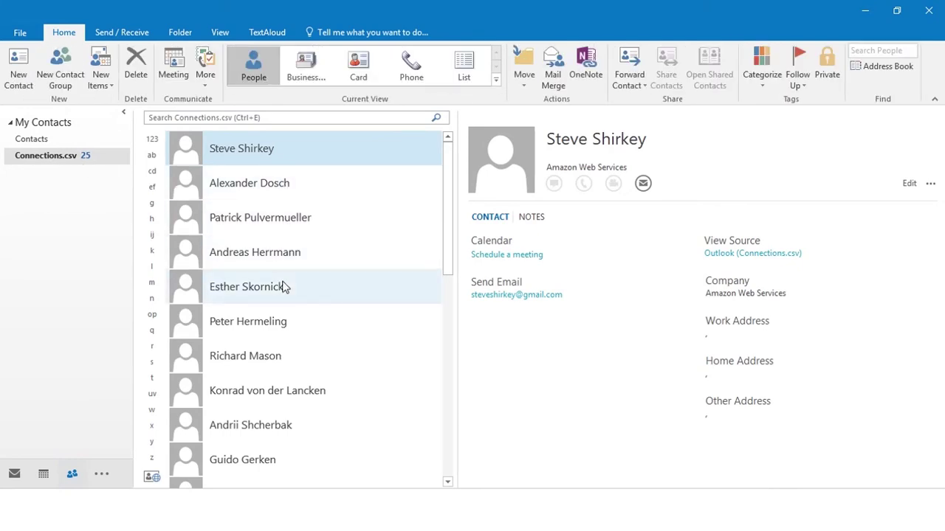
{"action": "left_click_drag", "start_coordinate": [449, 190], "coordinate": [451, 411]}
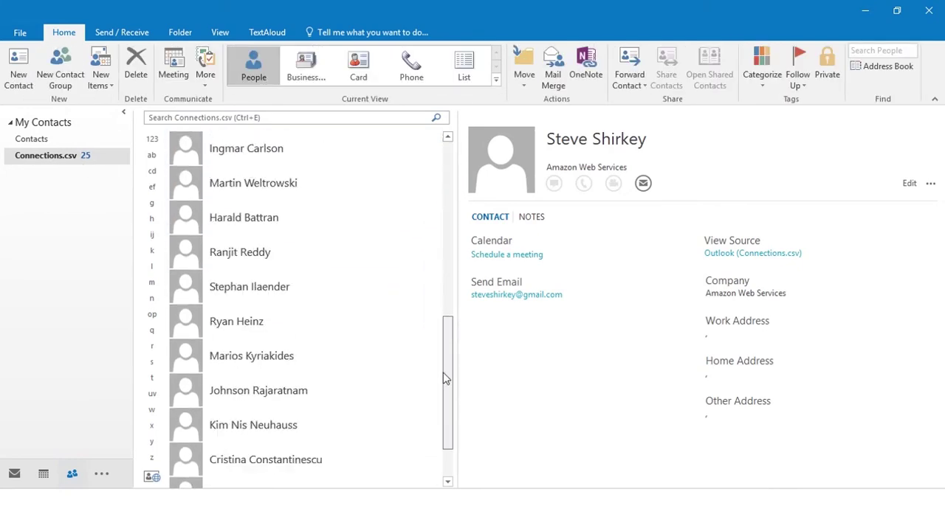
{"action": "left_click", "coordinate": [277, 355]}
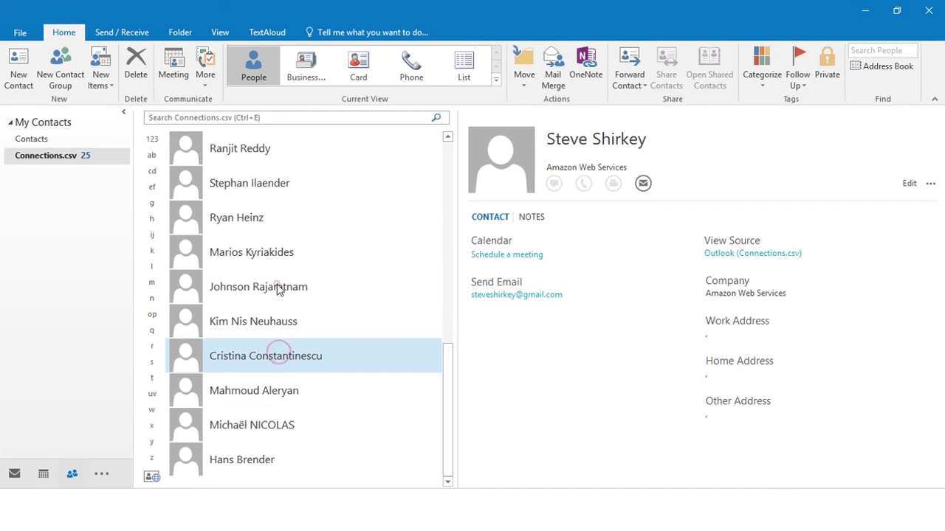
{"action": "left_click", "coordinate": [277, 284]}
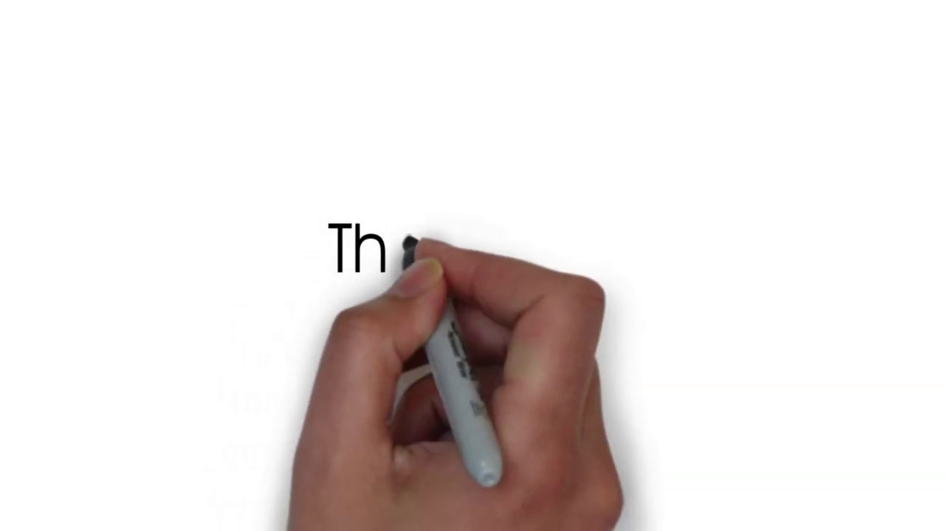